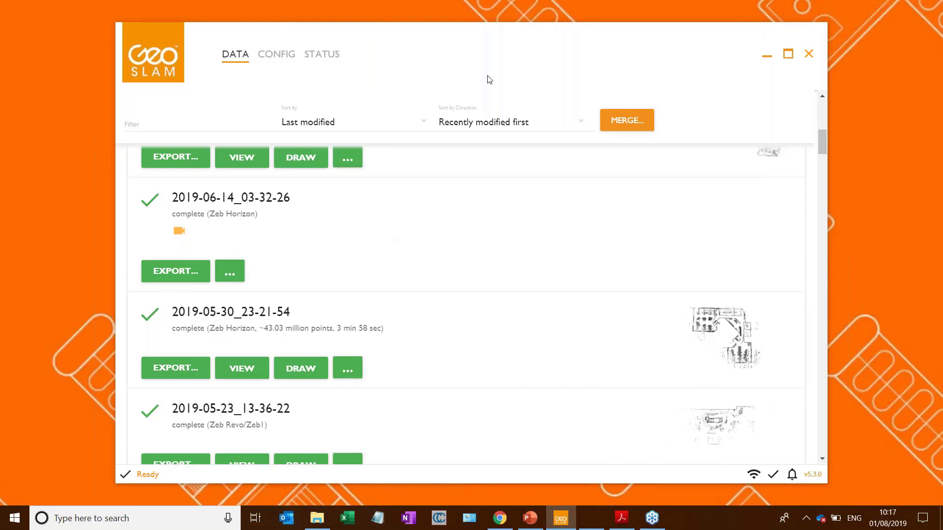
Step: Expand the active licence's details and check whether ZEB PANO processing is included
left_click(323, 58)
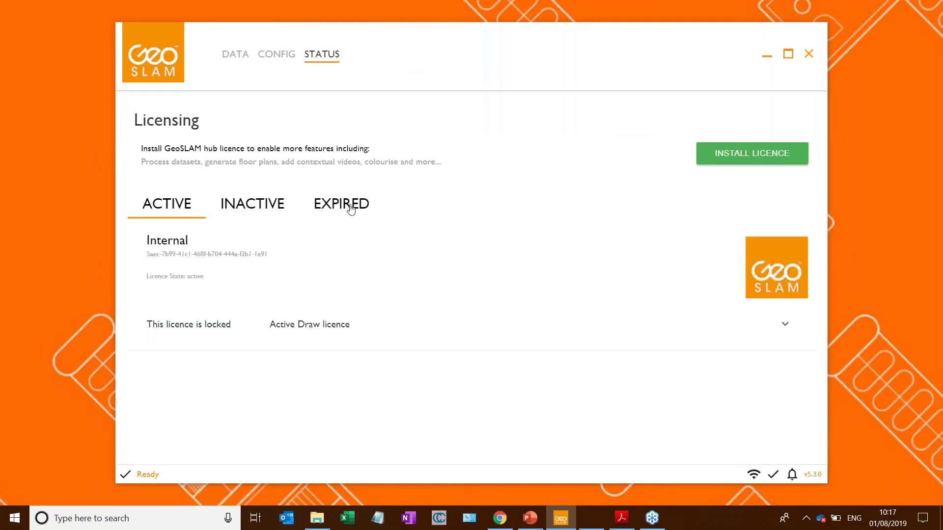
left_click(794, 326)
left_click(298, 403)
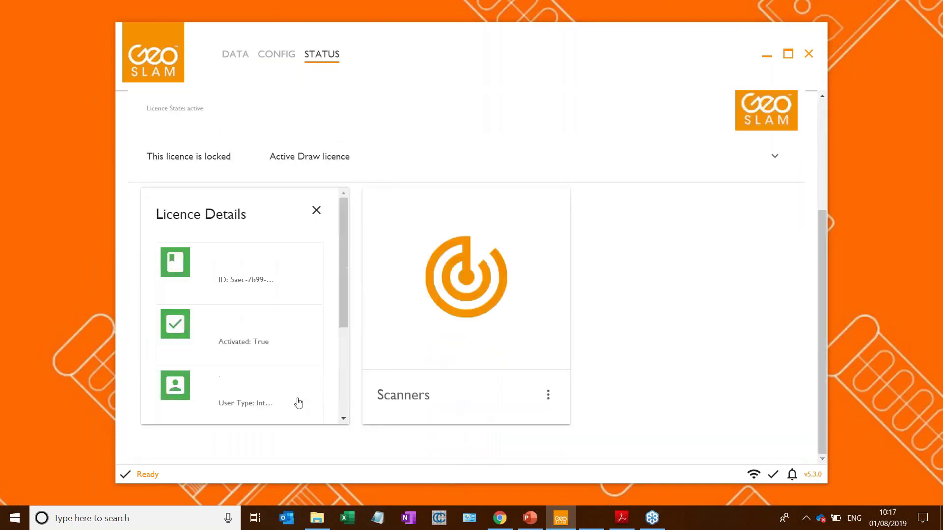
scroll(282, 362, "down", 5)
left_click_drag(209, 377, 319, 398)
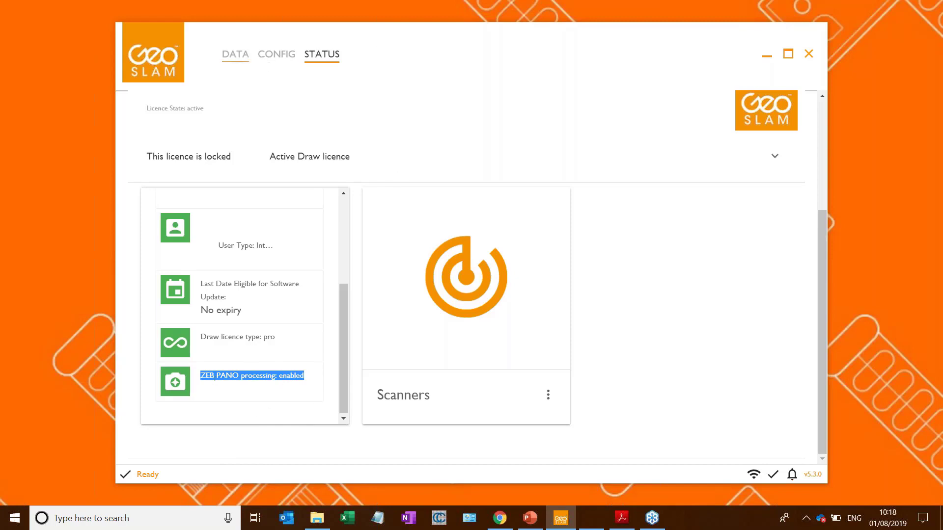
Step: Find the 2019-05-30_23-21-54 dataset in the data list and start adding PANO images to it
left_click(235, 54)
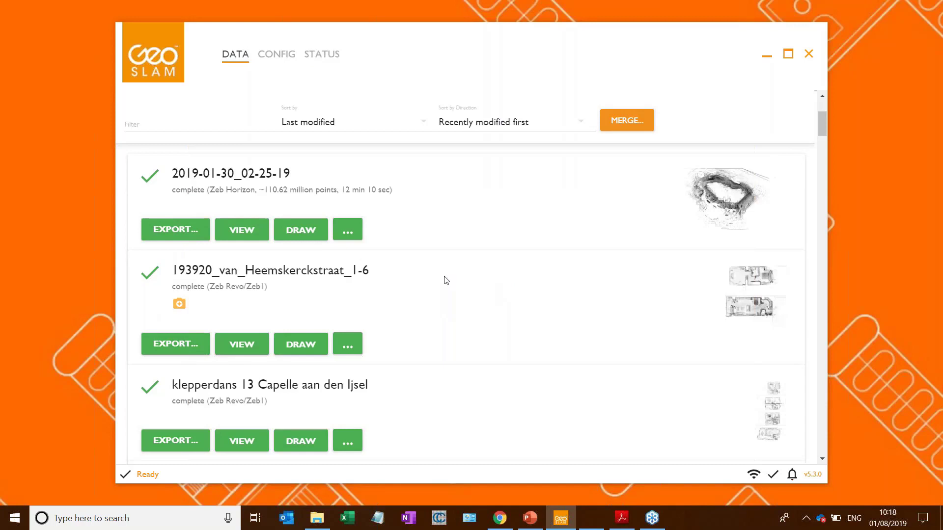
scroll(444, 278, "down", 8)
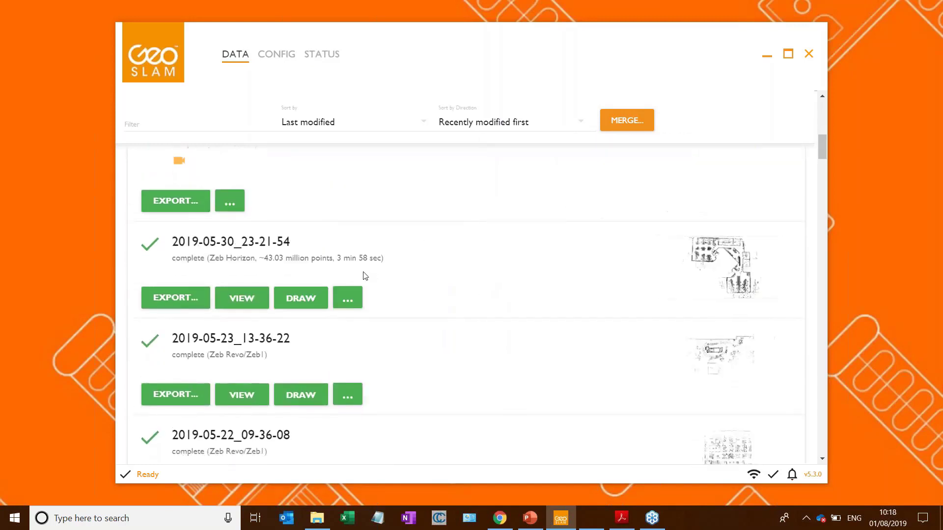
left_click(354, 300)
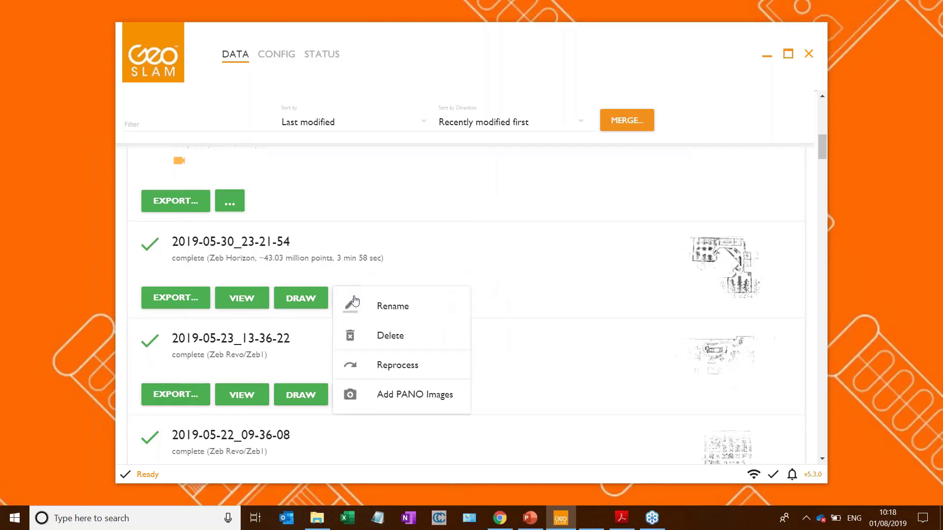
left_click(389, 392)
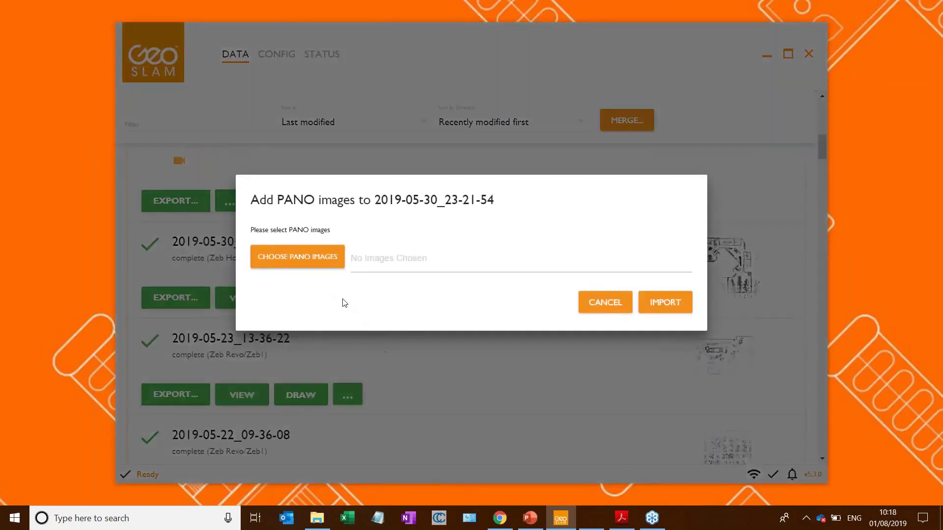
Step: Import R0010001.JPG to R0010009.JPG from the desktop's Pano Demo Office pano folder into the dataset and check the notifications
left_click(310, 258)
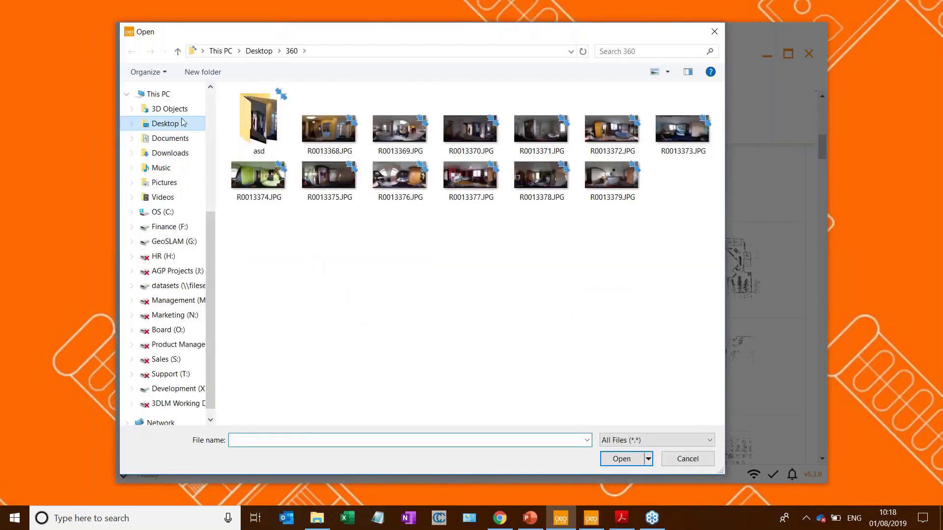
left_click(167, 124)
double_click(297, 109)
double_click(297, 110)
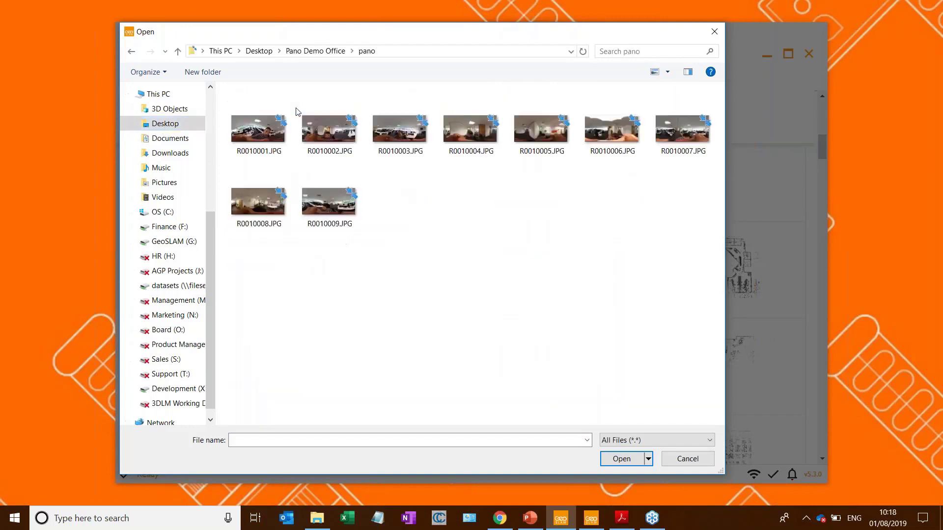
left_click(267, 130)
left_click(343, 201, "shift")
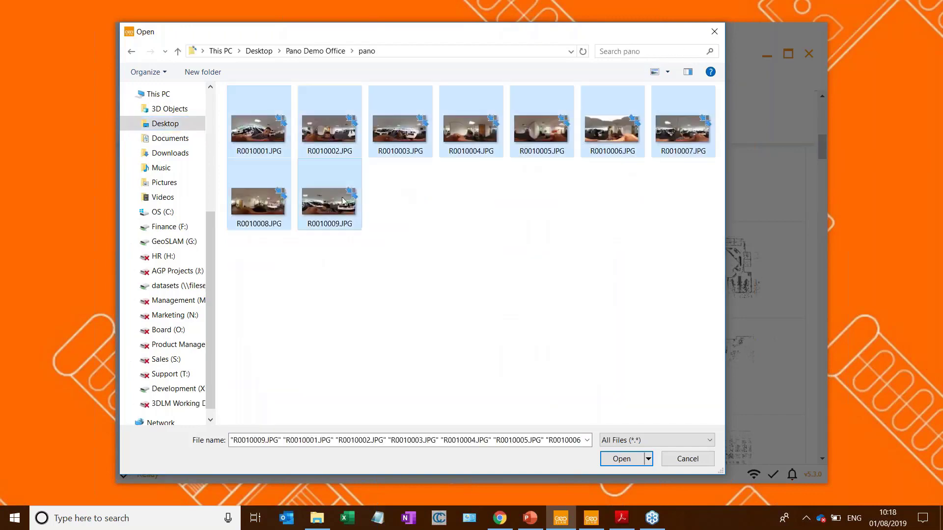
left_click(621, 458)
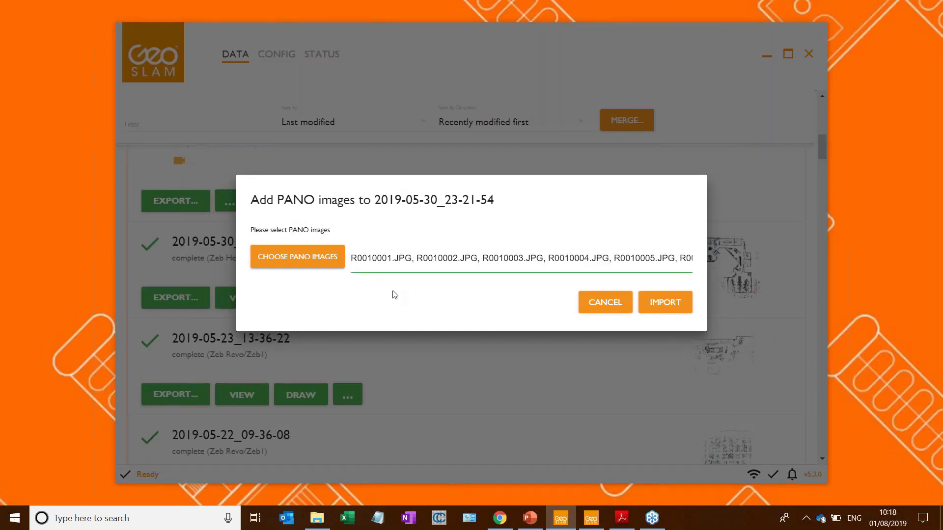
left_click(658, 304)
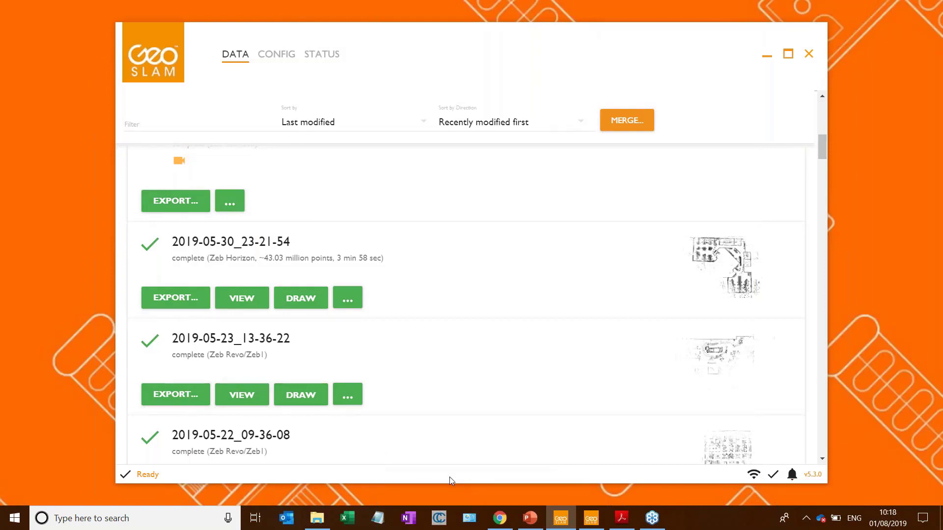
left_click(792, 474)
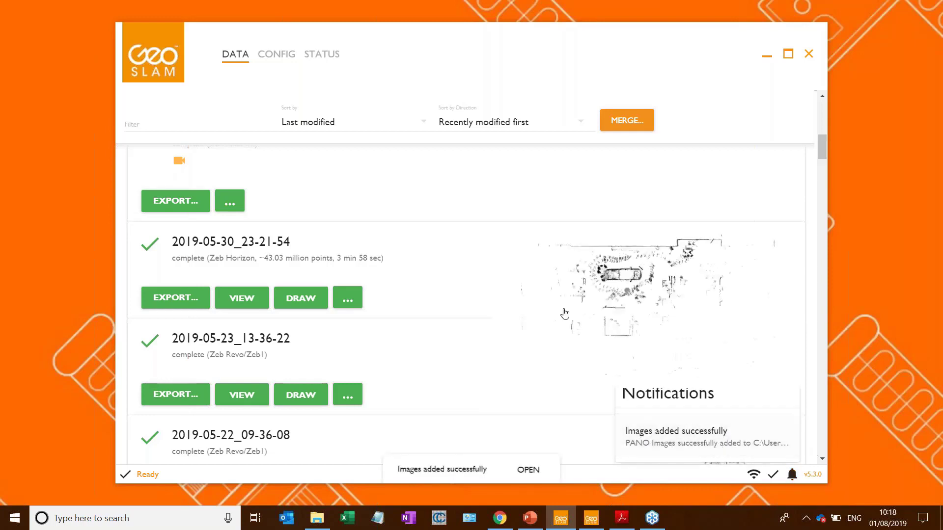
Step: Create a GeoSLAM Draw project for 2019-05-30_23-21-54 from results.laz and have its standard views computed
left_click(312, 298)
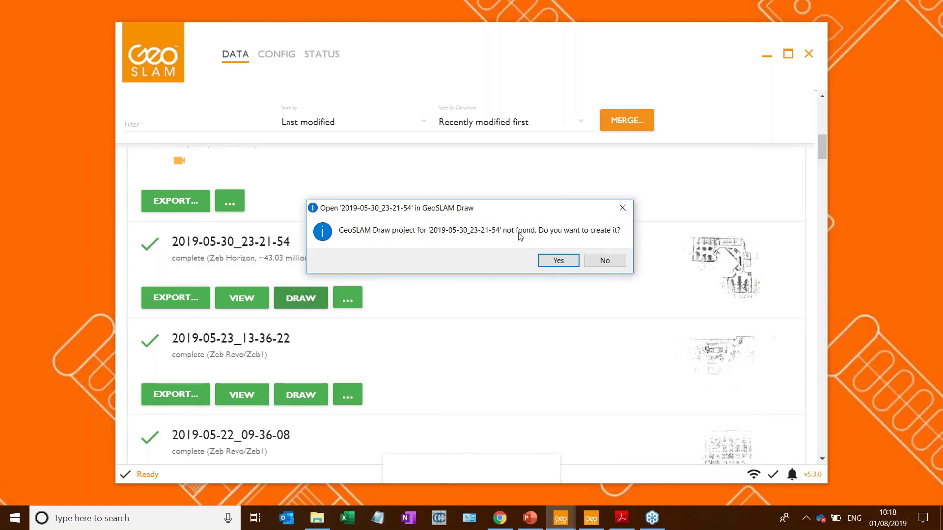
left_click(570, 261)
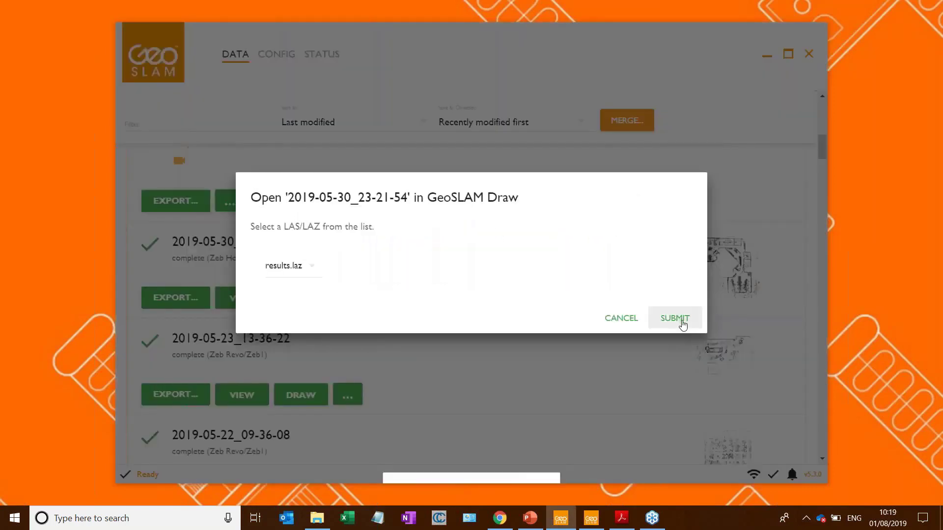
left_click(675, 319)
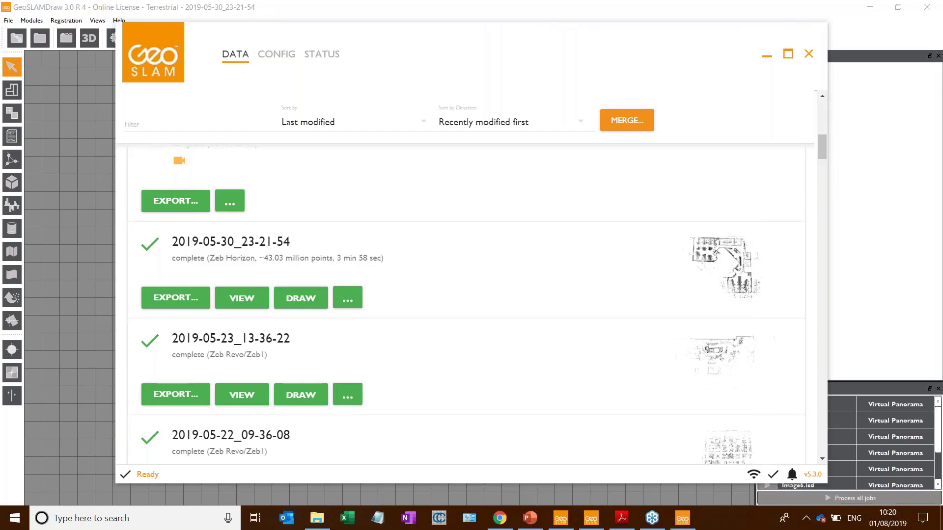
left_click(415, 9)
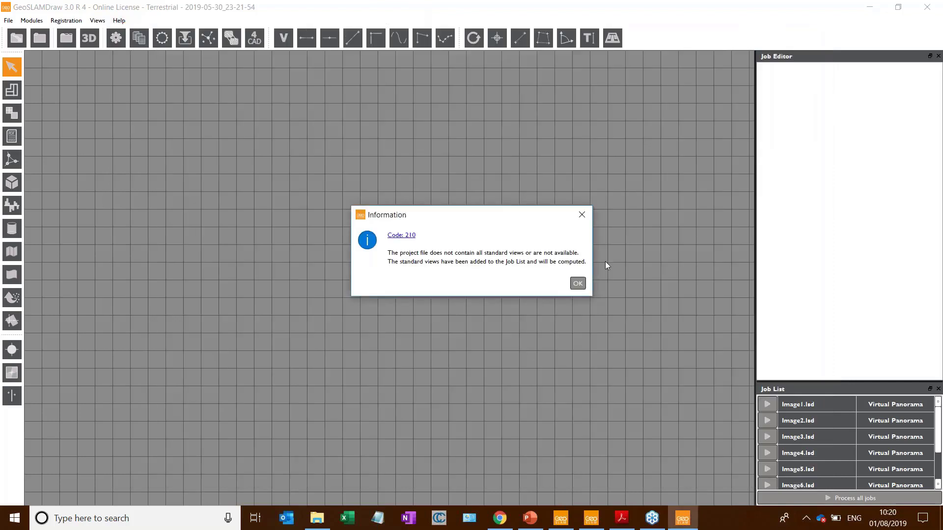
left_click(576, 285)
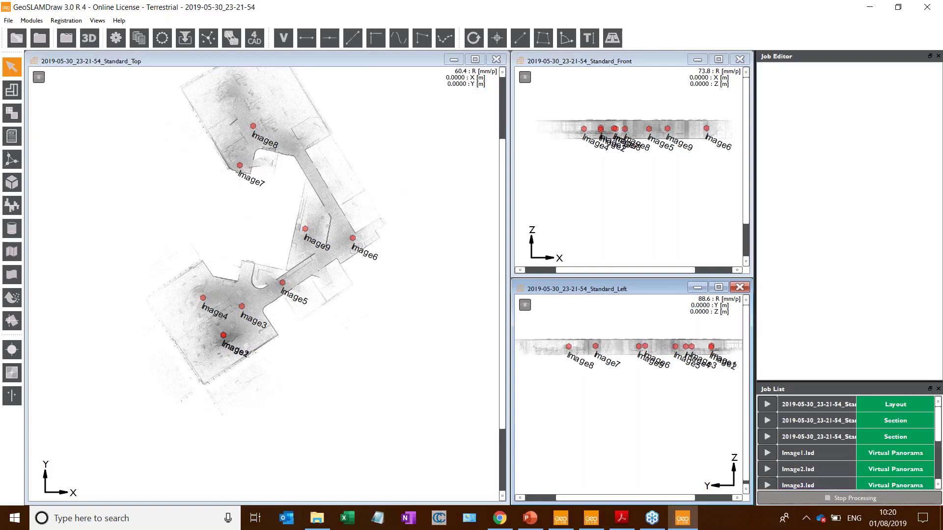
Step: Try to open the Image2.lsd and Image1.lsd virtual panoramas from the job list
left_click(810, 470)
double_click(810, 471)
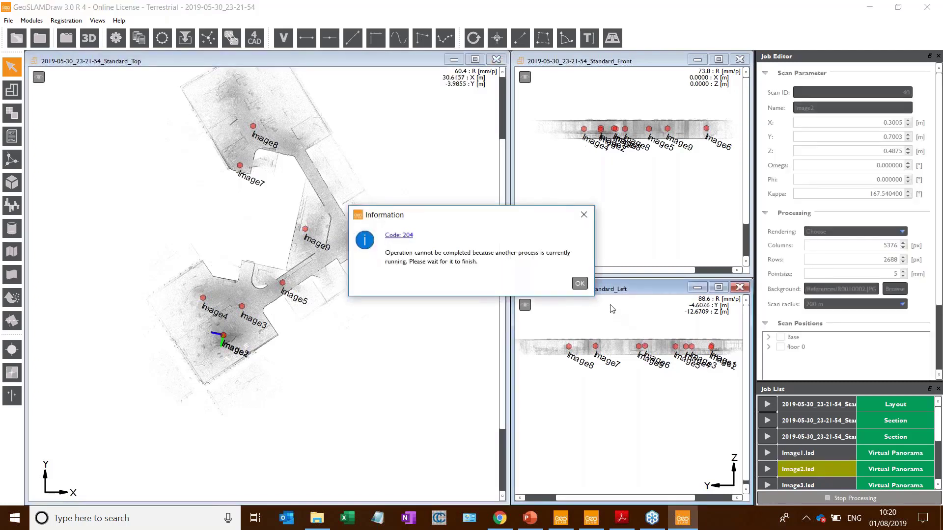
left_click(580, 283)
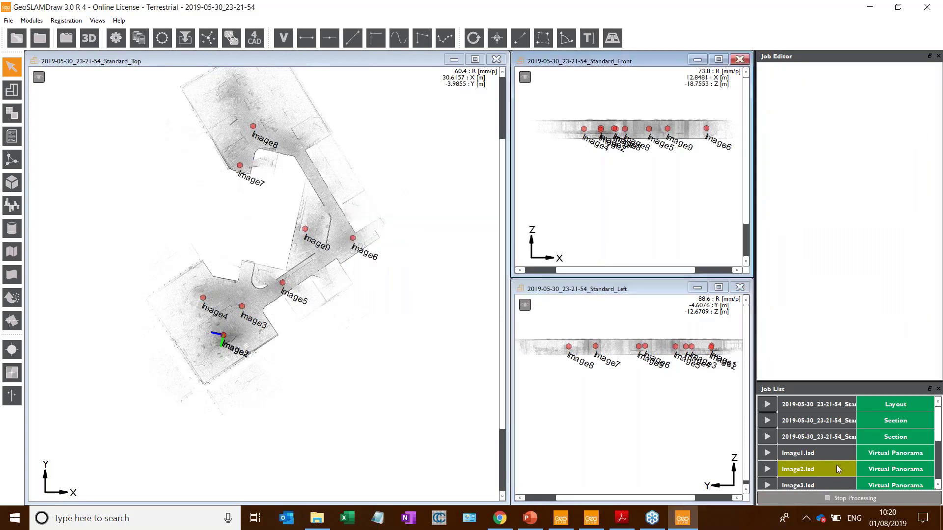
double_click(834, 454)
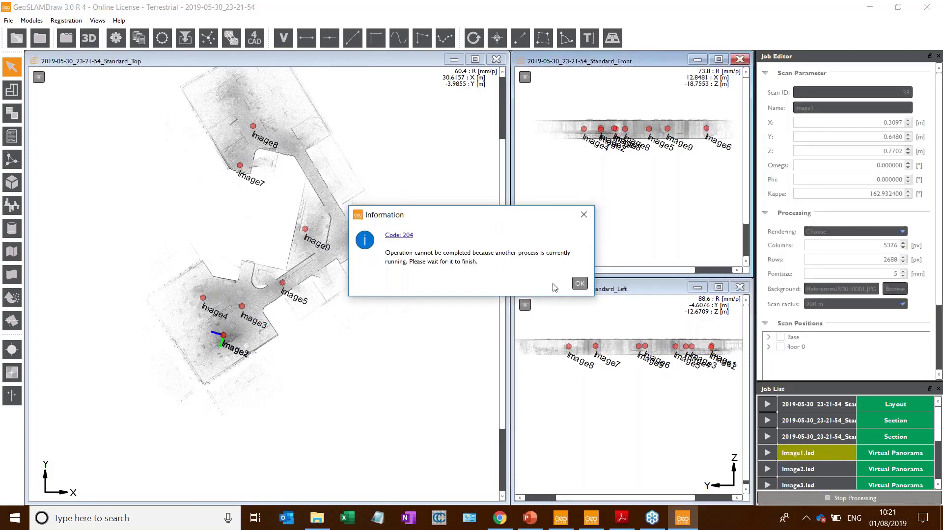
left_click(579, 283)
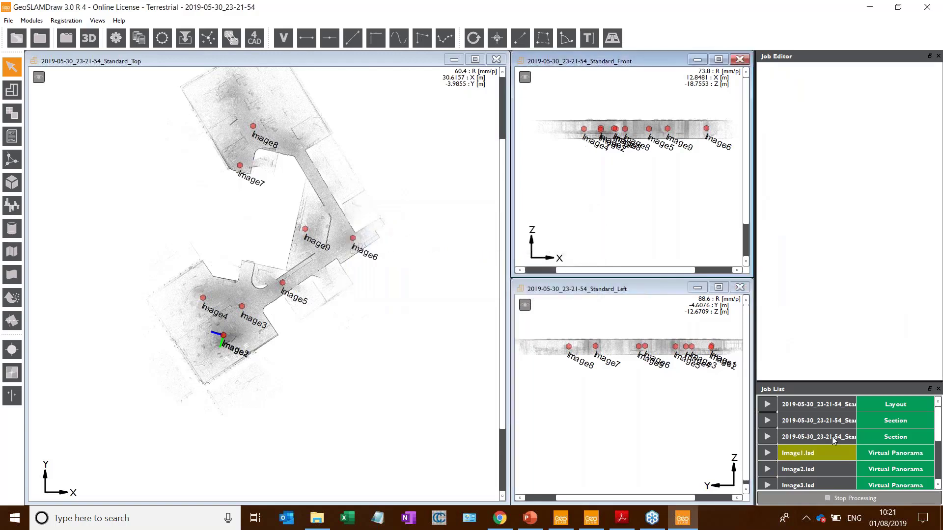
Step: Select the Image3 scan position in the top view and open its Image3.lsd virtual panorama
left_click(473, 348)
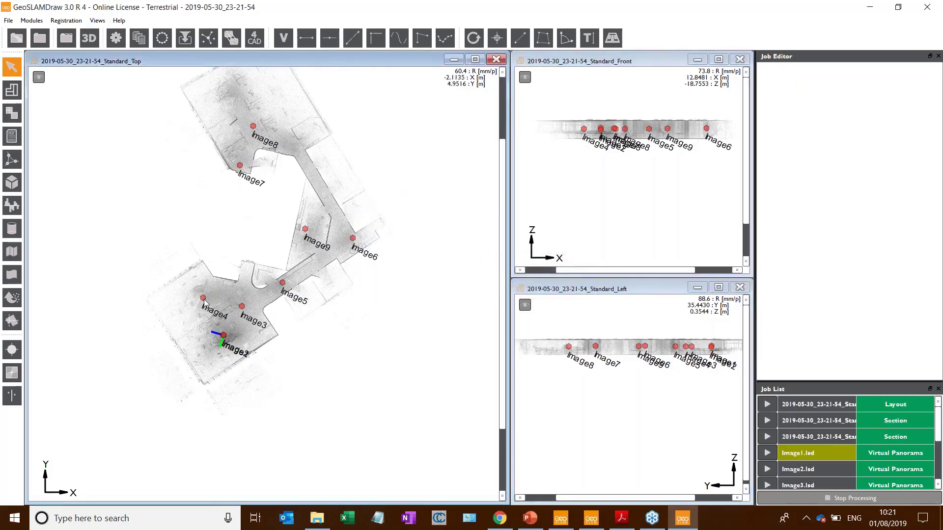
left_click(242, 308)
left_click(653, 374)
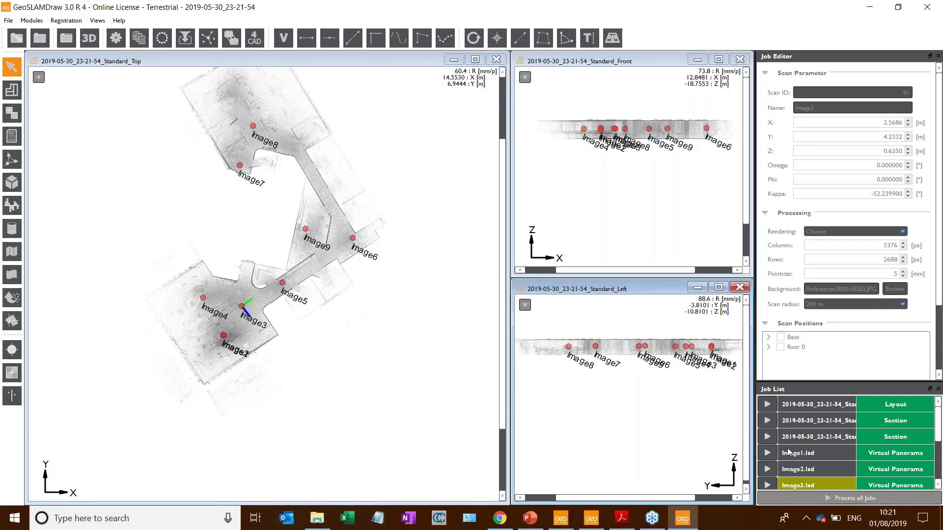
scroll(785, 449, "down", 3)
scroll(778, 437, "up", 3)
scroll(775, 431, "down", 1)
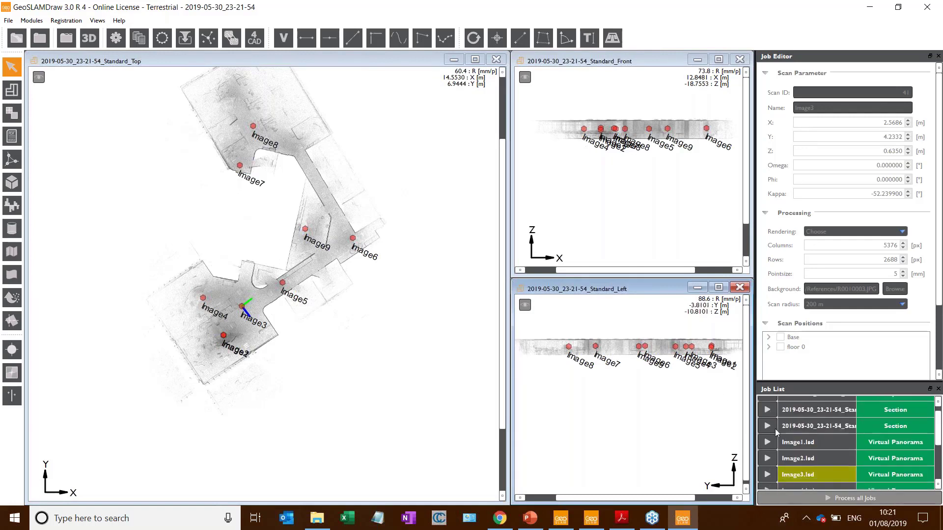
left_click(801, 473)
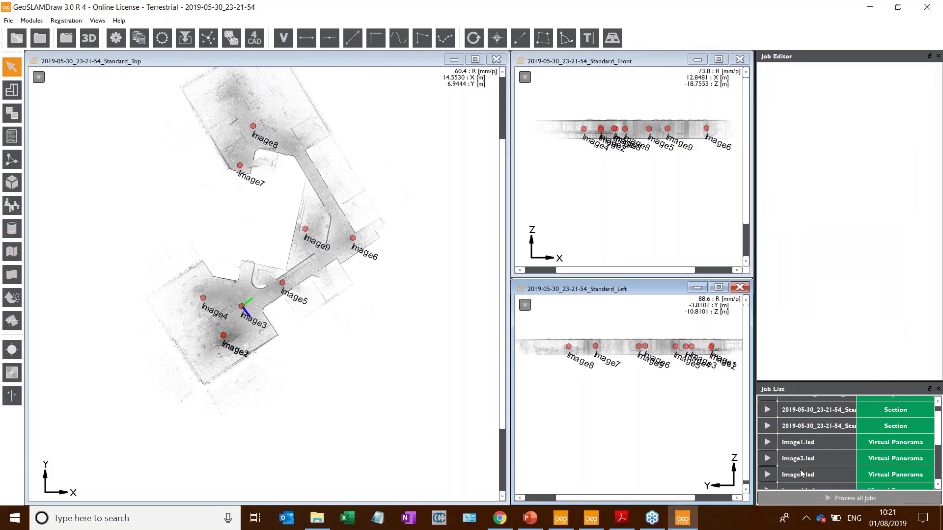
double_click(801, 473)
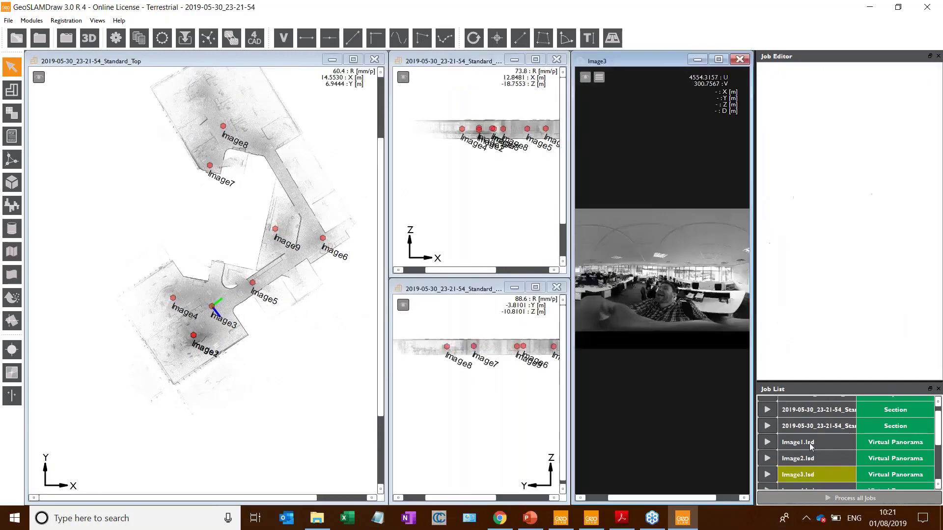
Step: Open the Image1.lsd virtual panorama alongside Image3, and close both panorama views
double_click(810, 444)
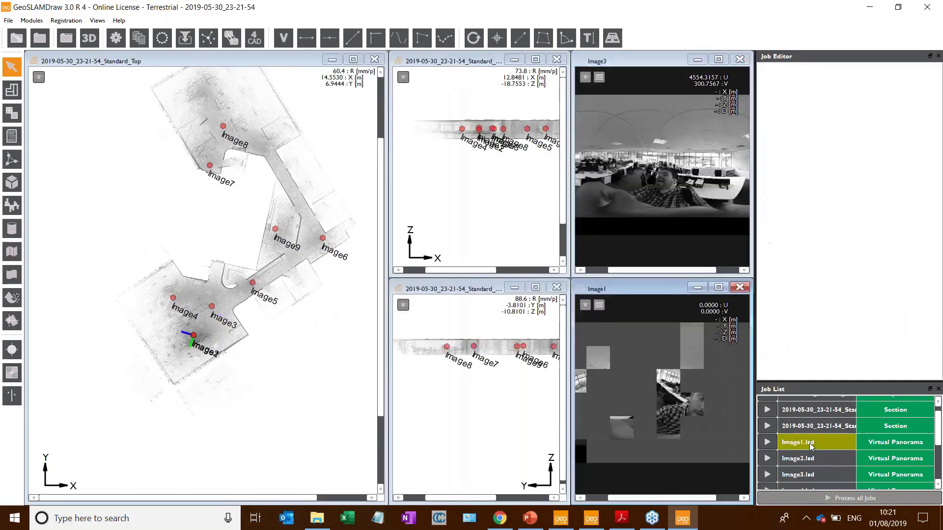
left_click(740, 60)
left_click(740, 59)
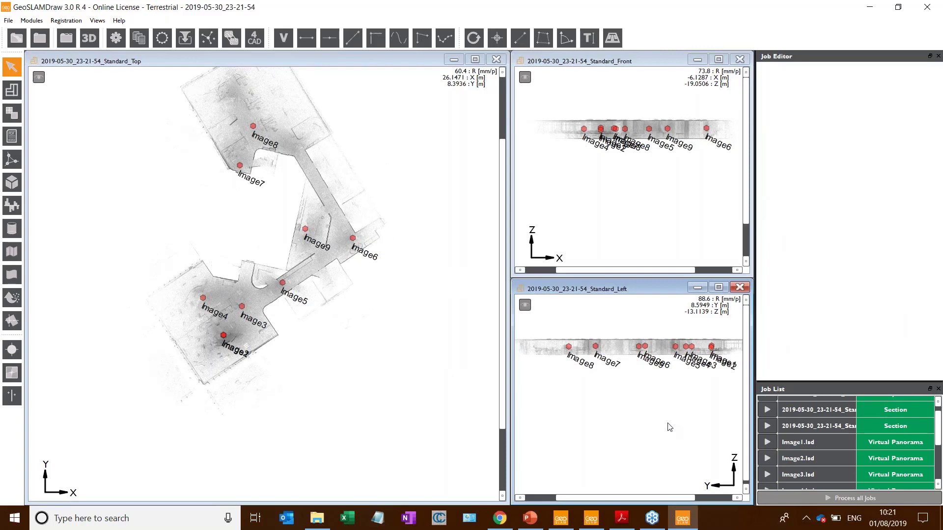
Step: Open the Image8.lsd virtual panorama, maximize its view and display it in colour
scroll(833, 458, "down", 3)
left_click(828, 464)
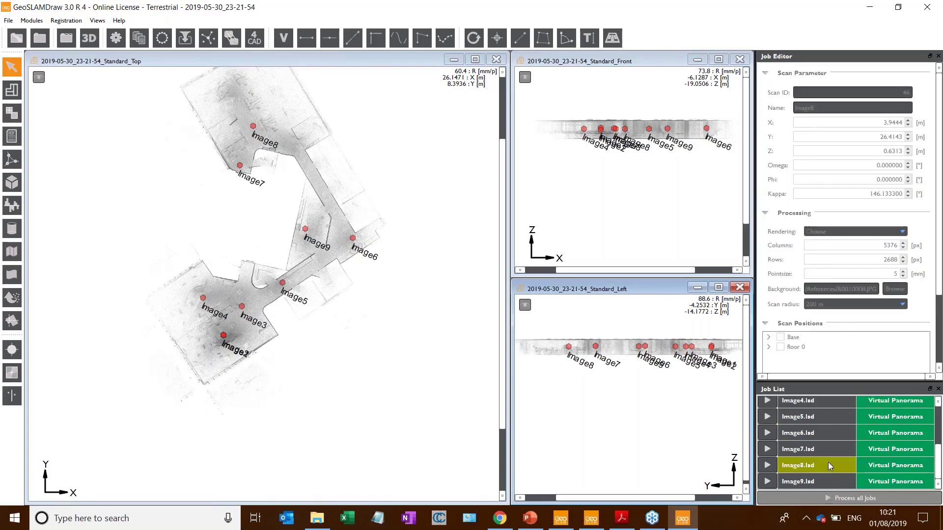
double_click(827, 464)
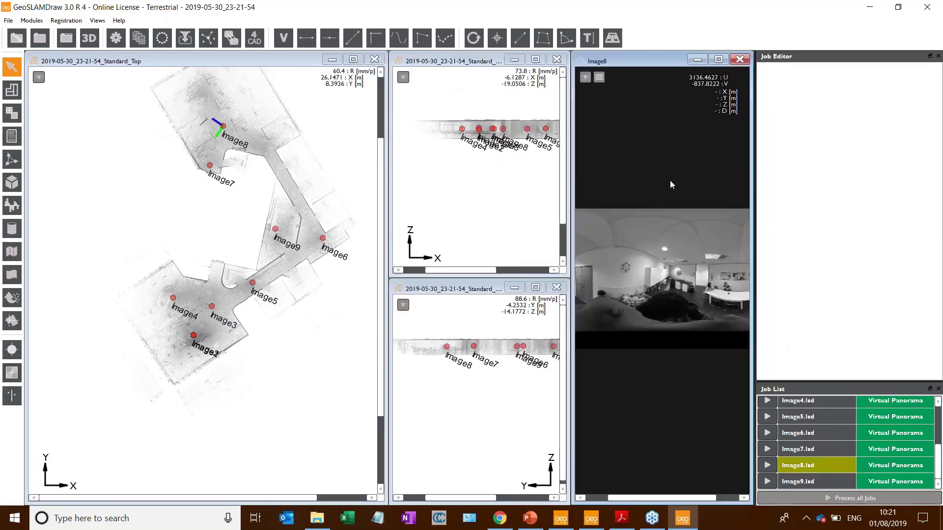
left_click(719, 60)
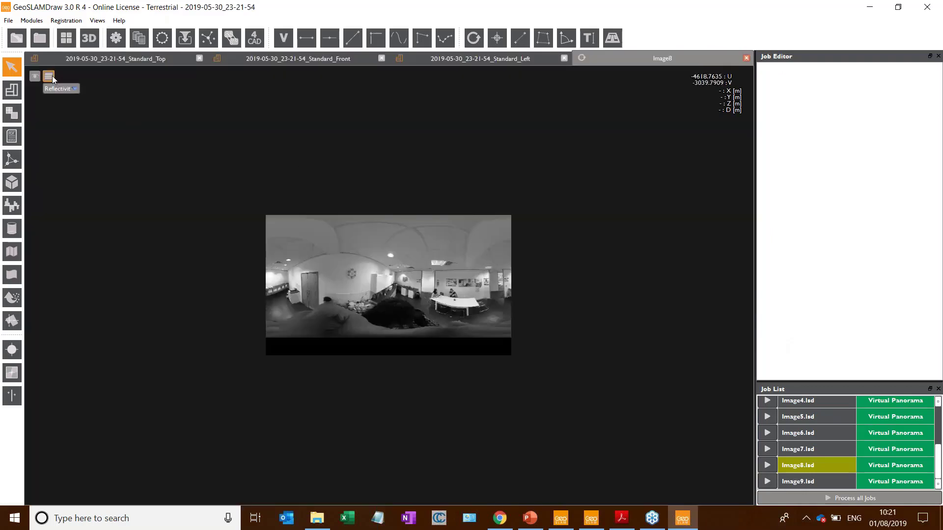
left_click(62, 89)
left_click(59, 111)
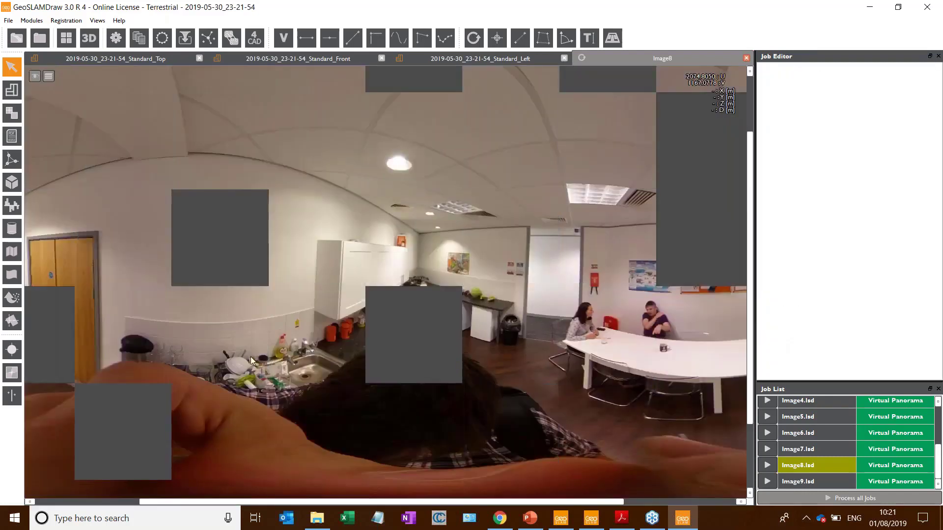
Step: Close the Image8 panorama and tile the top, front and left standard views
left_click(746, 58)
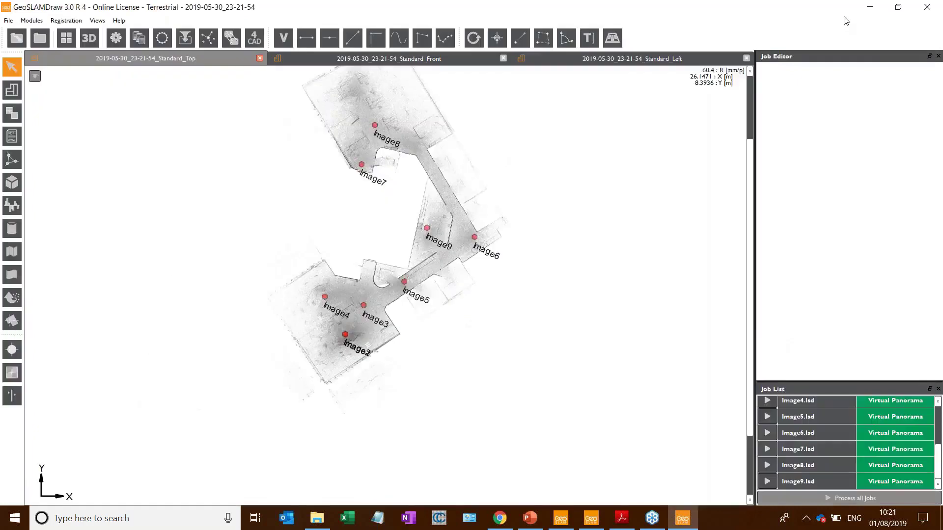
left_click(67, 39)
left_click(654, 440)
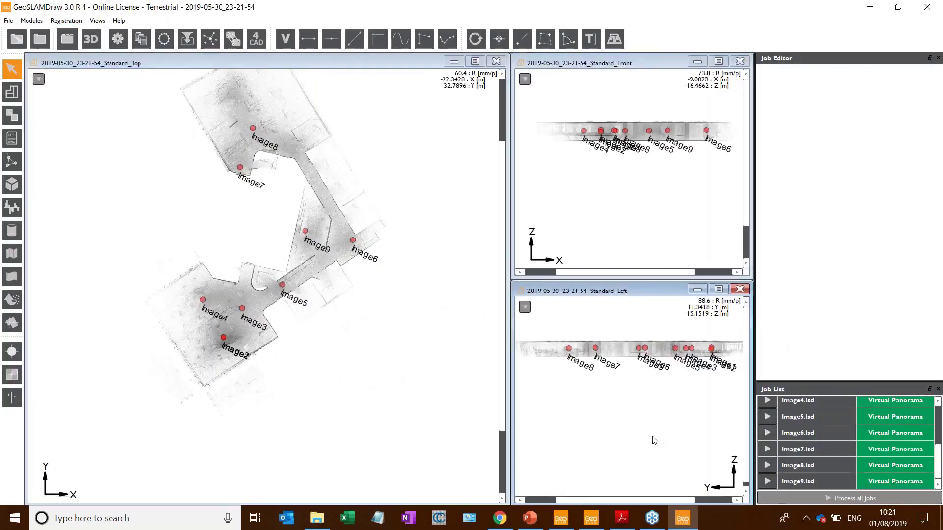
Step: Switch to the GeoSLAM HUB v5.3 PowerPoint presentation, start the slide show at the Demo slide and advance to Offline activation
left_click(530, 518)
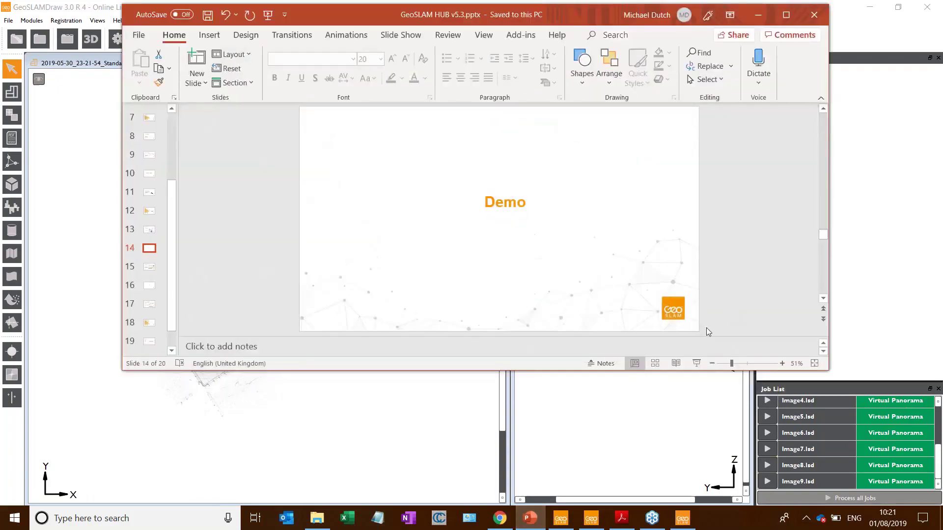
left_click(696, 363)
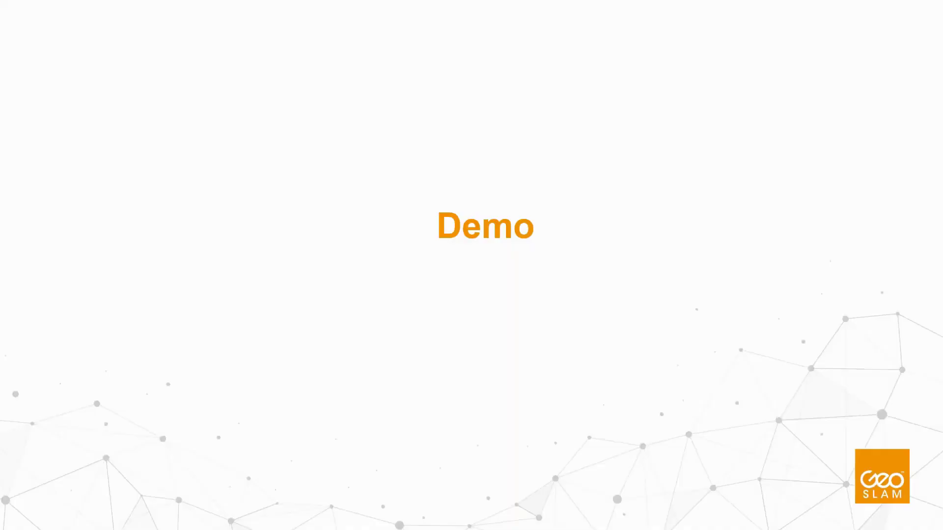
left_click(374, 388)
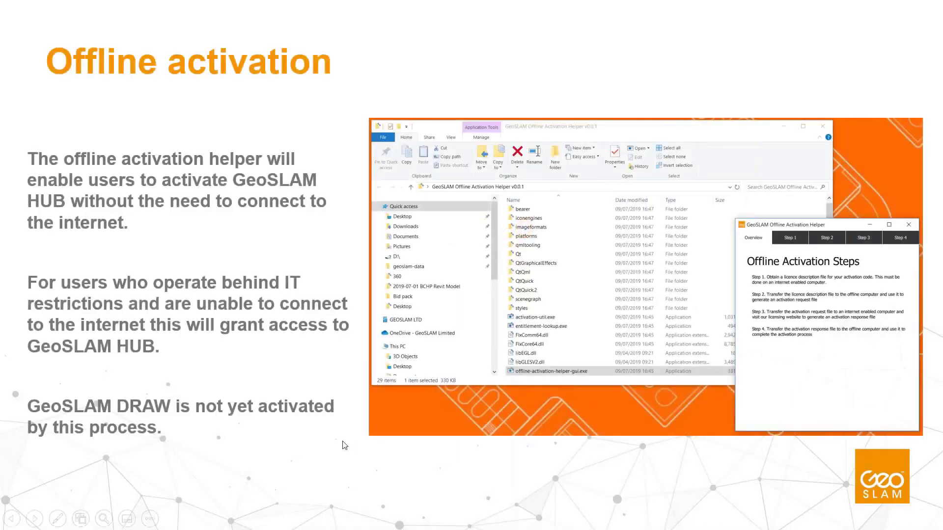